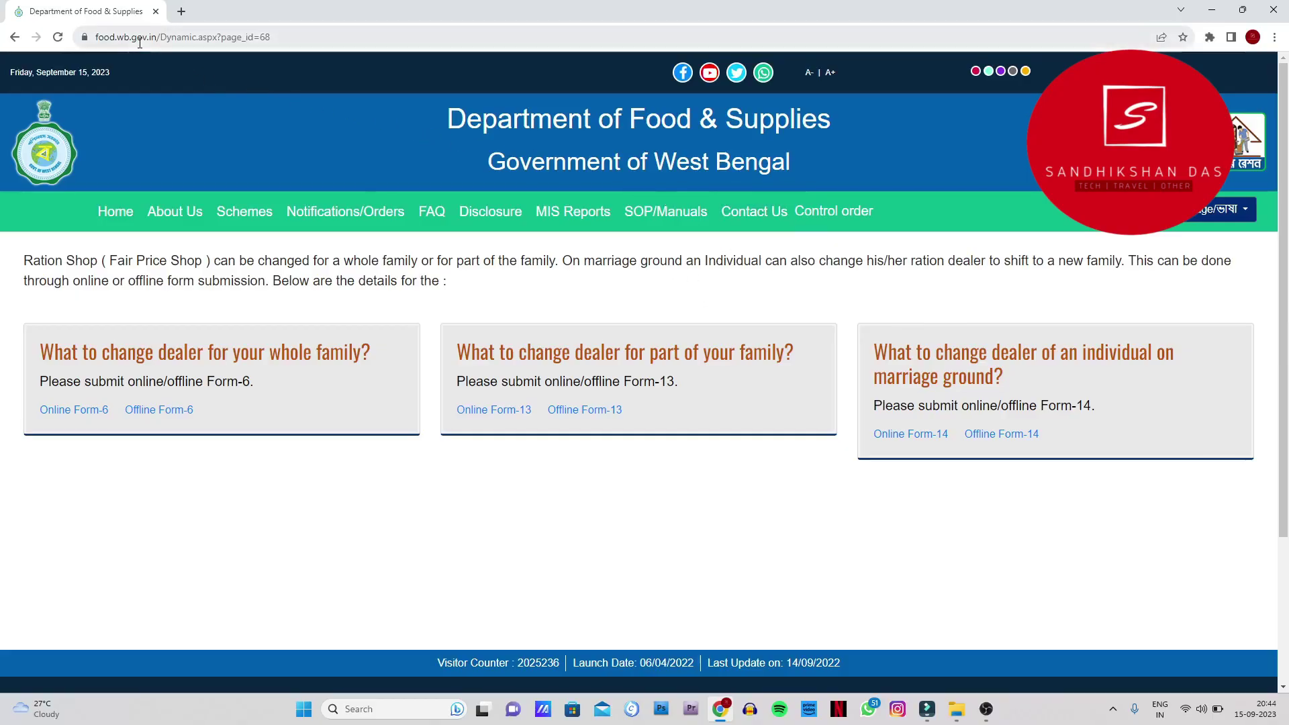
Start the Online Form-6 application from the portal page.
{"action": "left_click", "coordinate": [166, 36]}
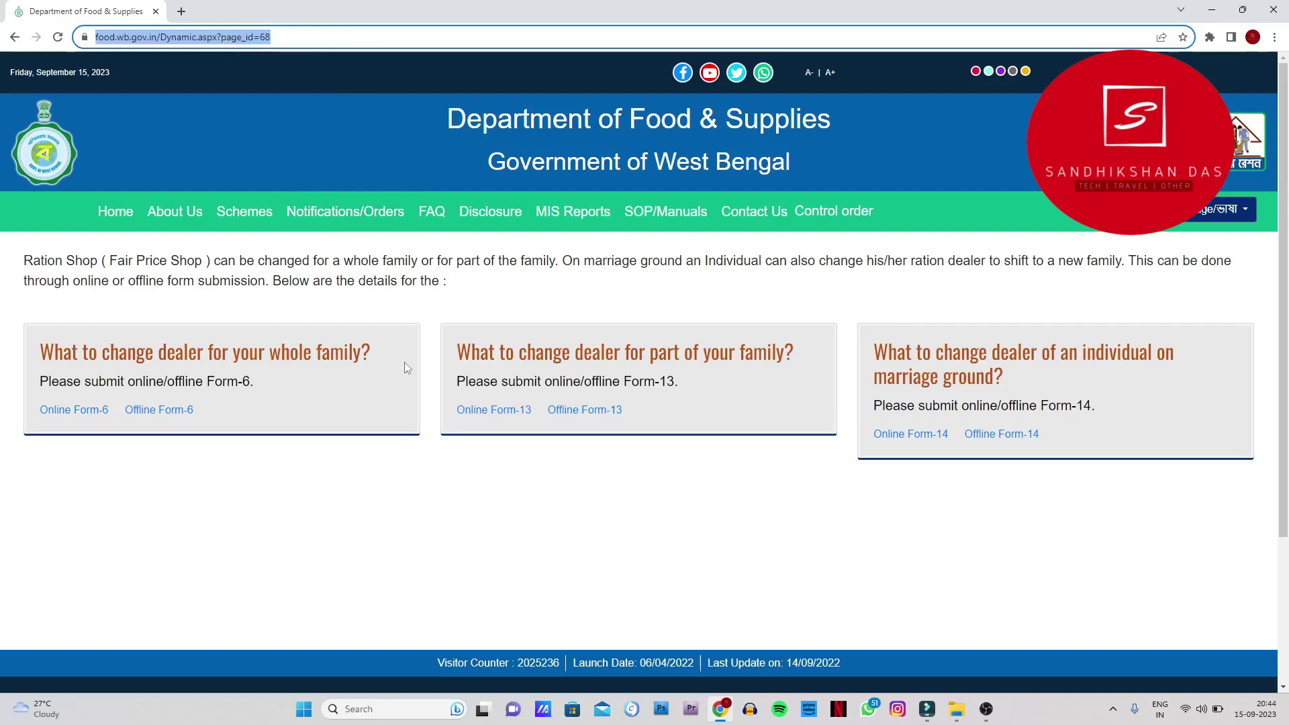
{"action": "left_click", "coordinate": [361, 531]}
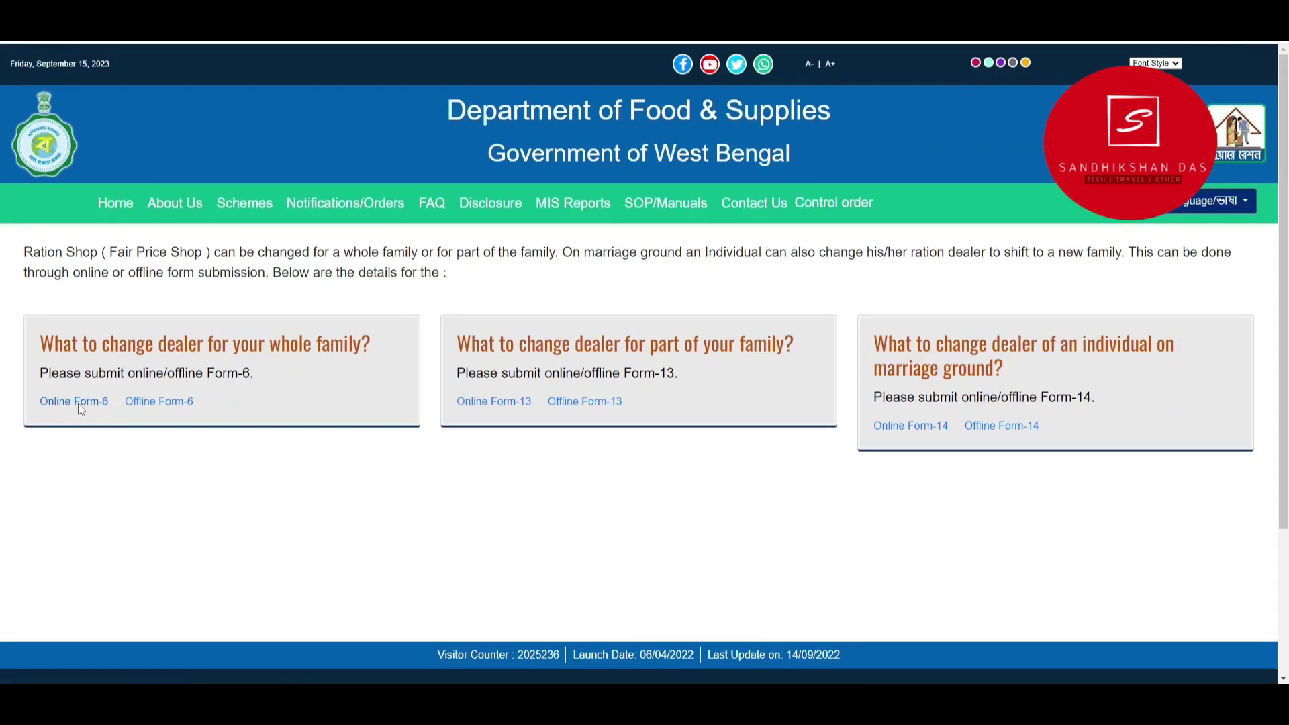
{"action": "left_click", "coordinate": [100, 415]}
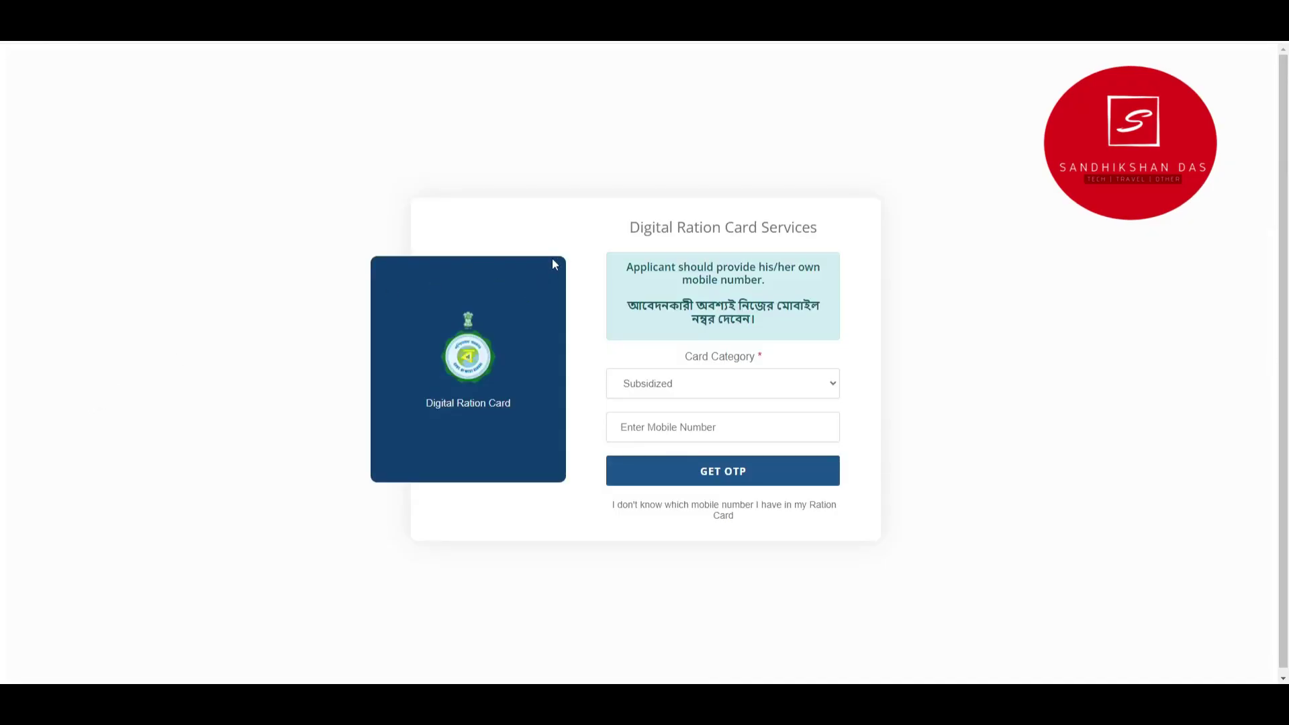
Keep Subsidized as the card category and enter the registered mobile number.
{"action": "left_click_drag", "start_coordinate": [641, 218], "coordinate": [779, 226]}
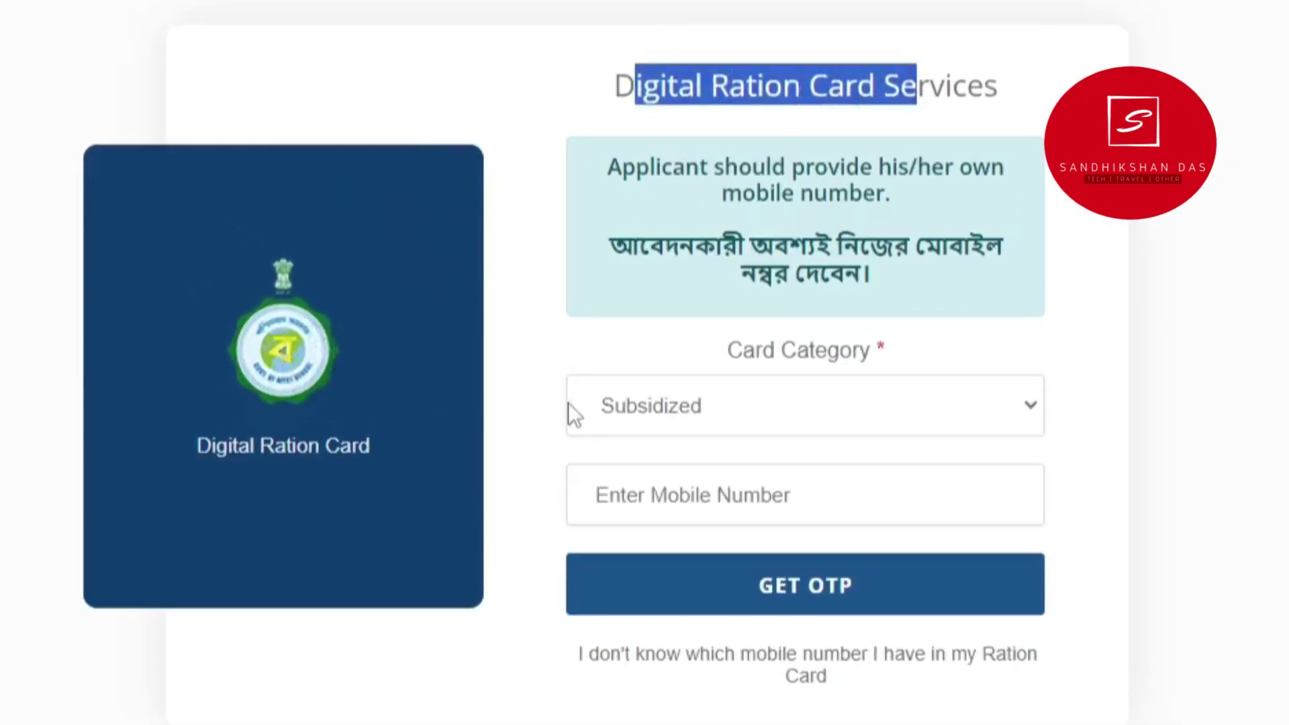
{"action": "left_click", "coordinate": [678, 409]}
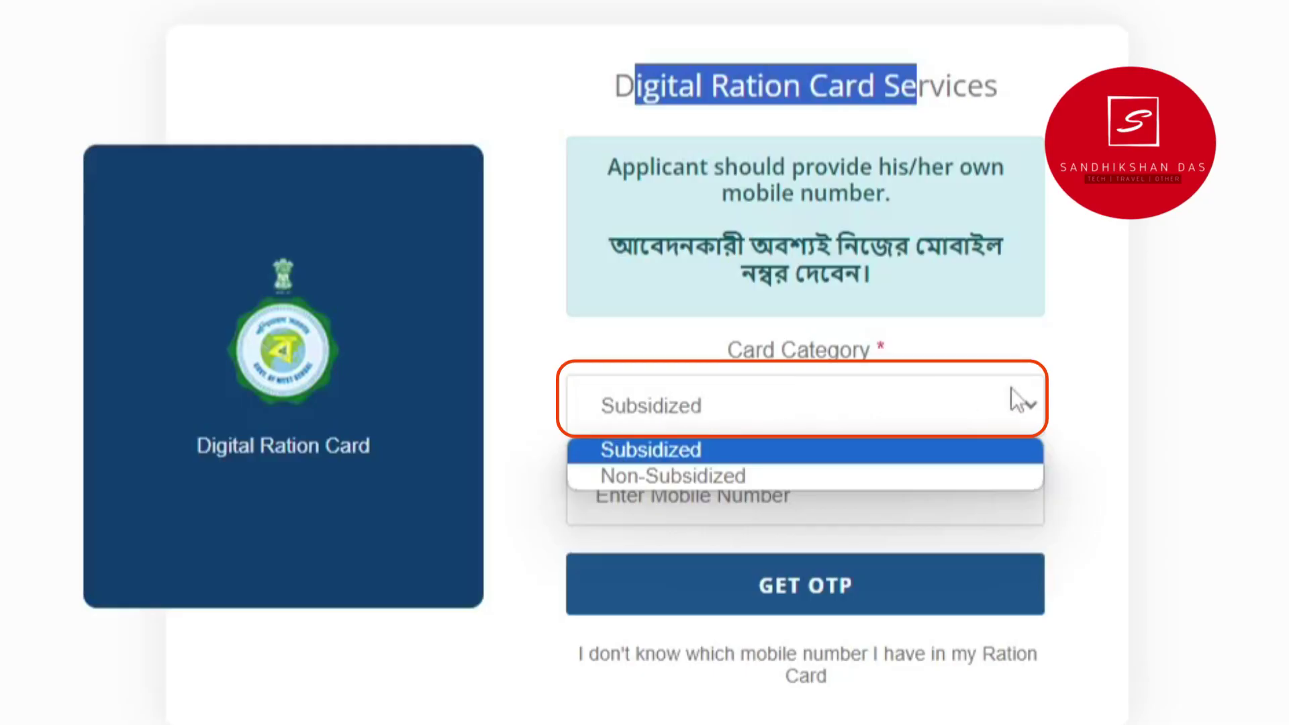
{"action": "left_click", "coordinate": [1122, 402]}
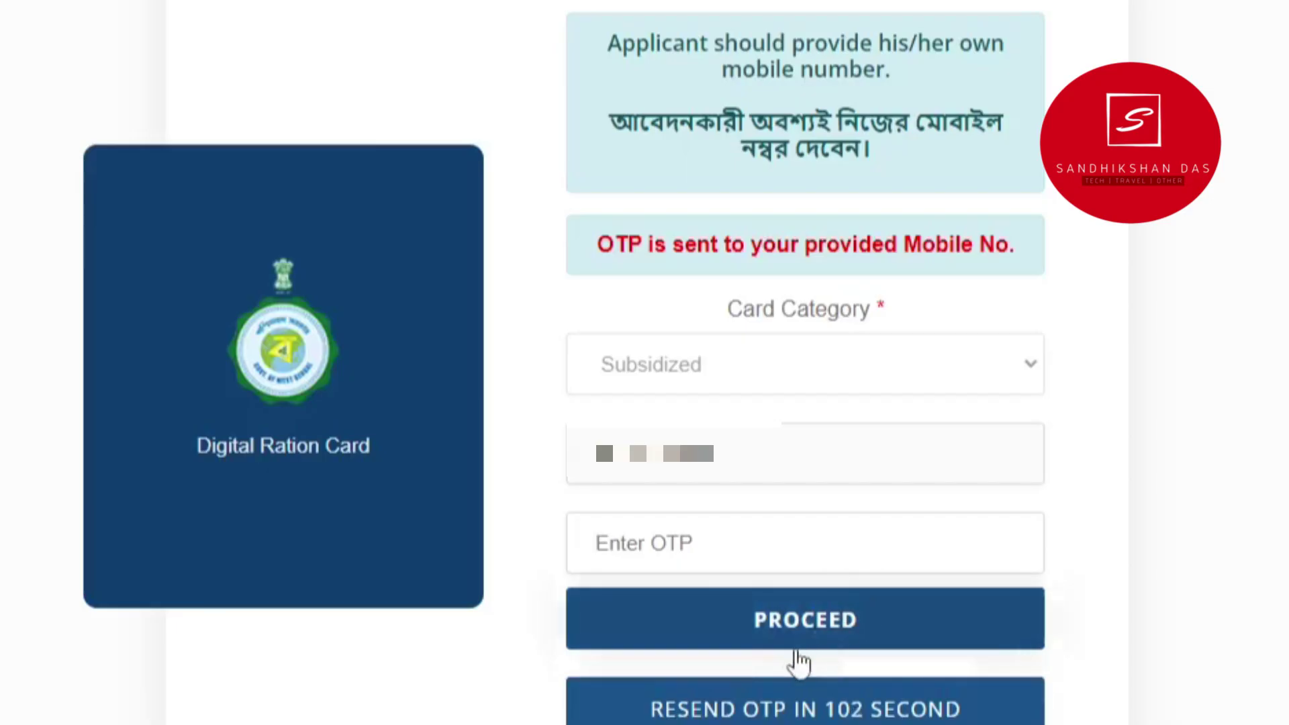
{"action": "type", "text": "7404"}
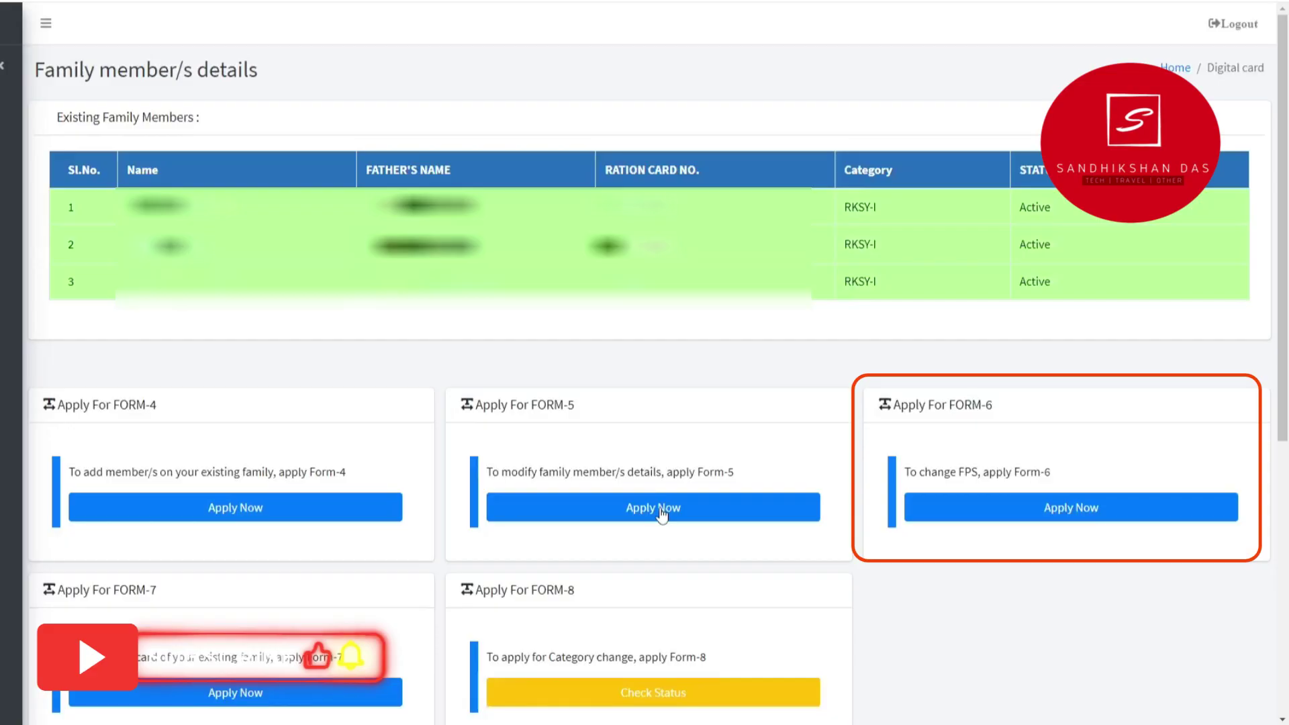
Apply Now on the Apply For FORM-6 card to change the ration shop.
{"action": "scroll", "coordinate": [661, 514], "scroll_direction": "down", "scroll_amount": 5}
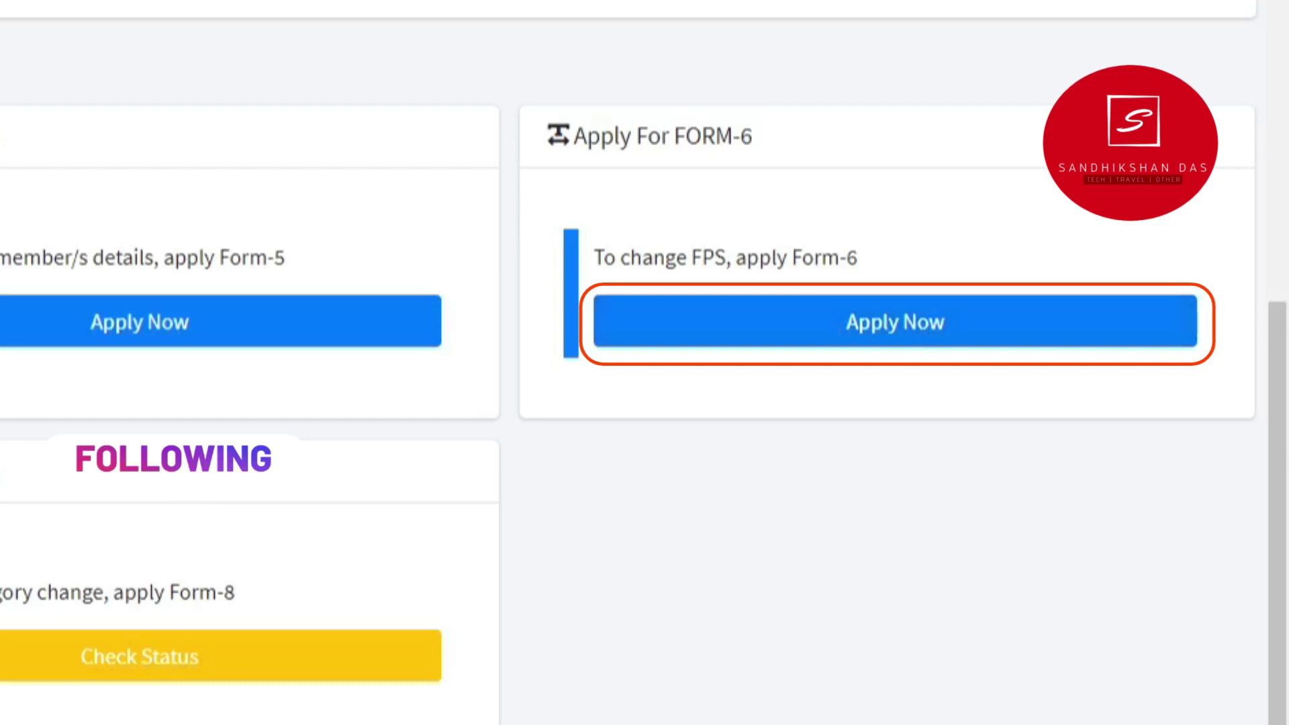
{"action": "left_click", "coordinate": [1022, 322]}
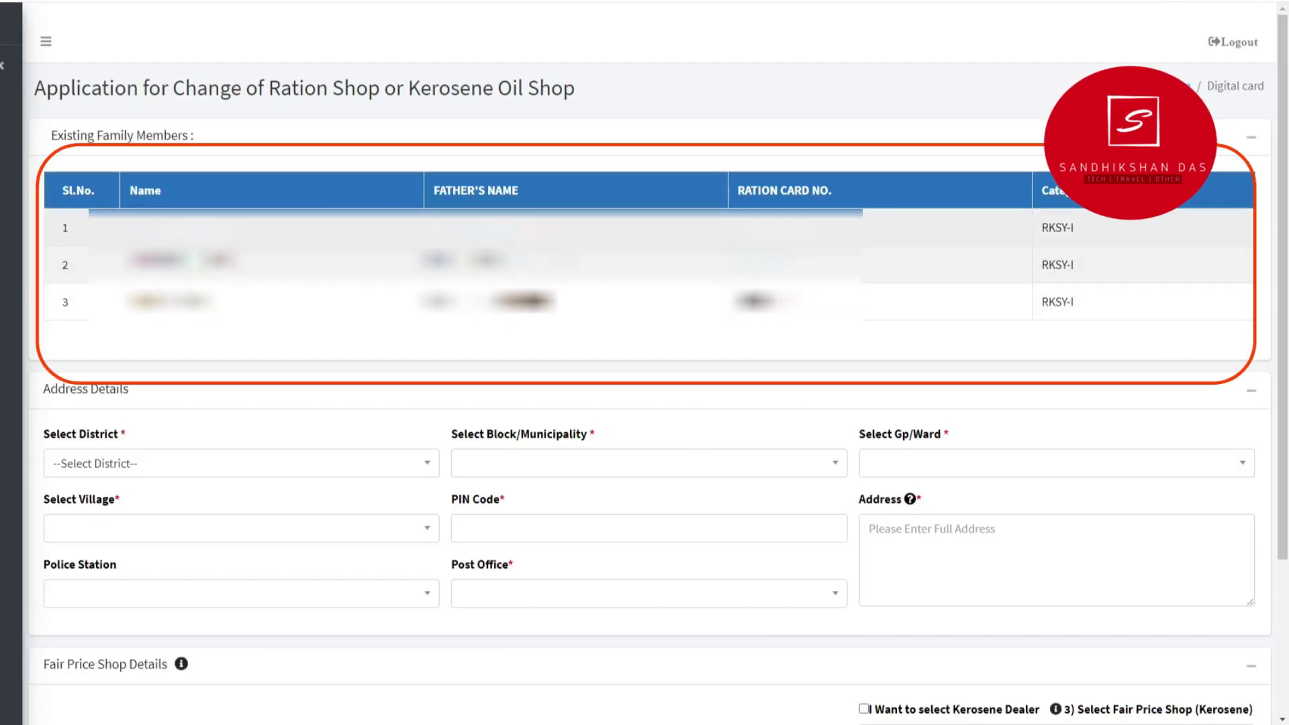
Choose the district in the Form-6 address details.
{"action": "left_click", "coordinate": [210, 471]}
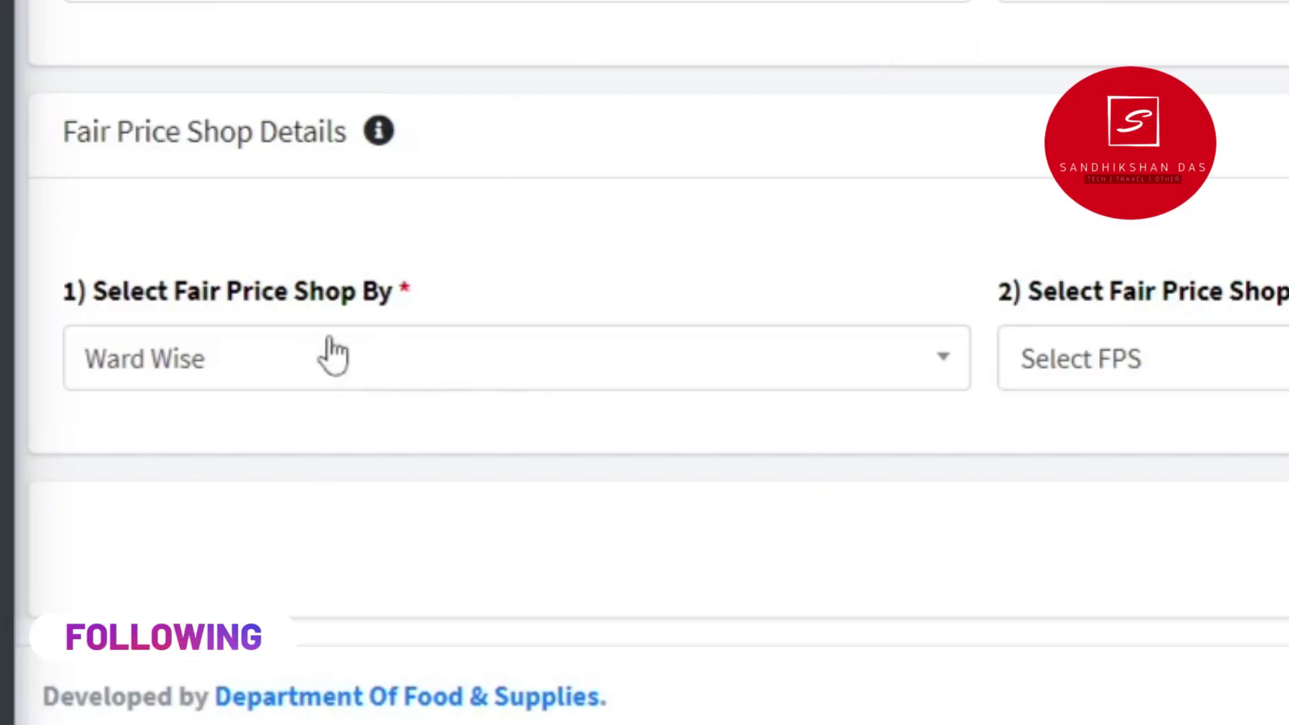
Keep Ward Wise as the shop lookup and pick a fair price shop in the ward.
{"action": "left_click", "coordinate": [468, 376]}
{"action": "left_click", "coordinate": [239, 496]}
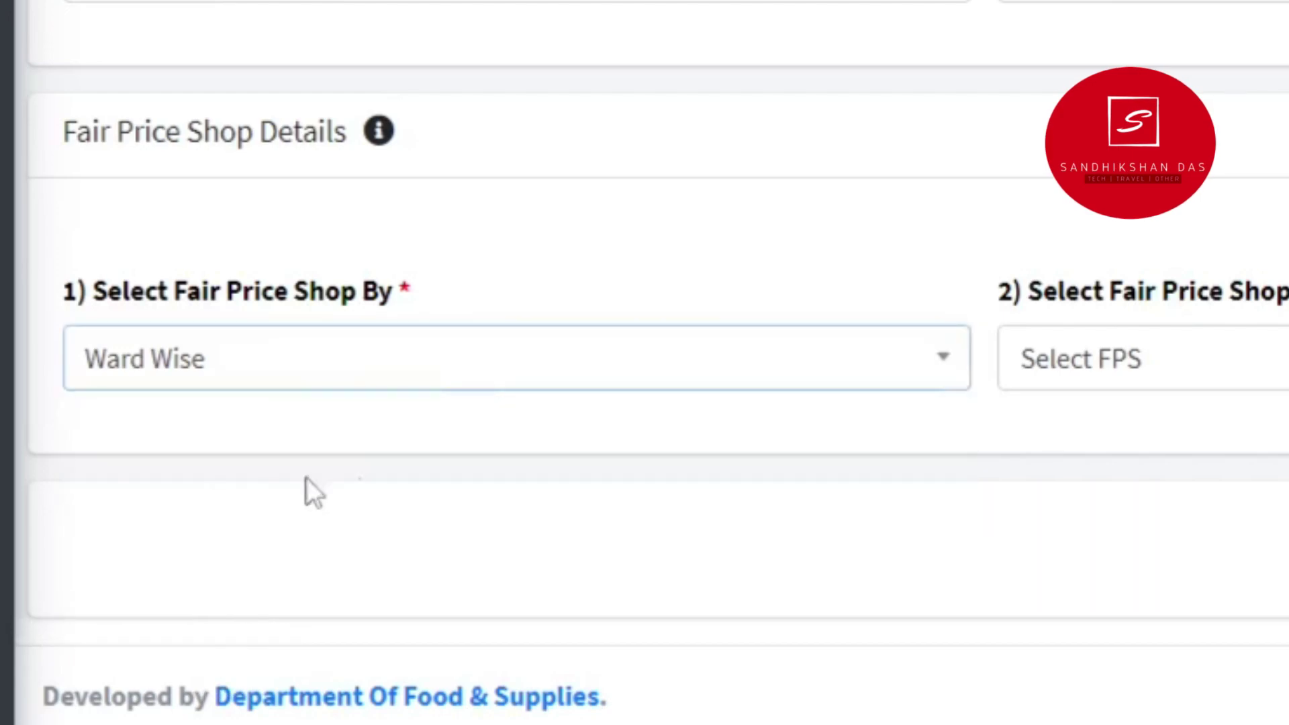
{"action": "left_click", "coordinate": [1068, 369]}
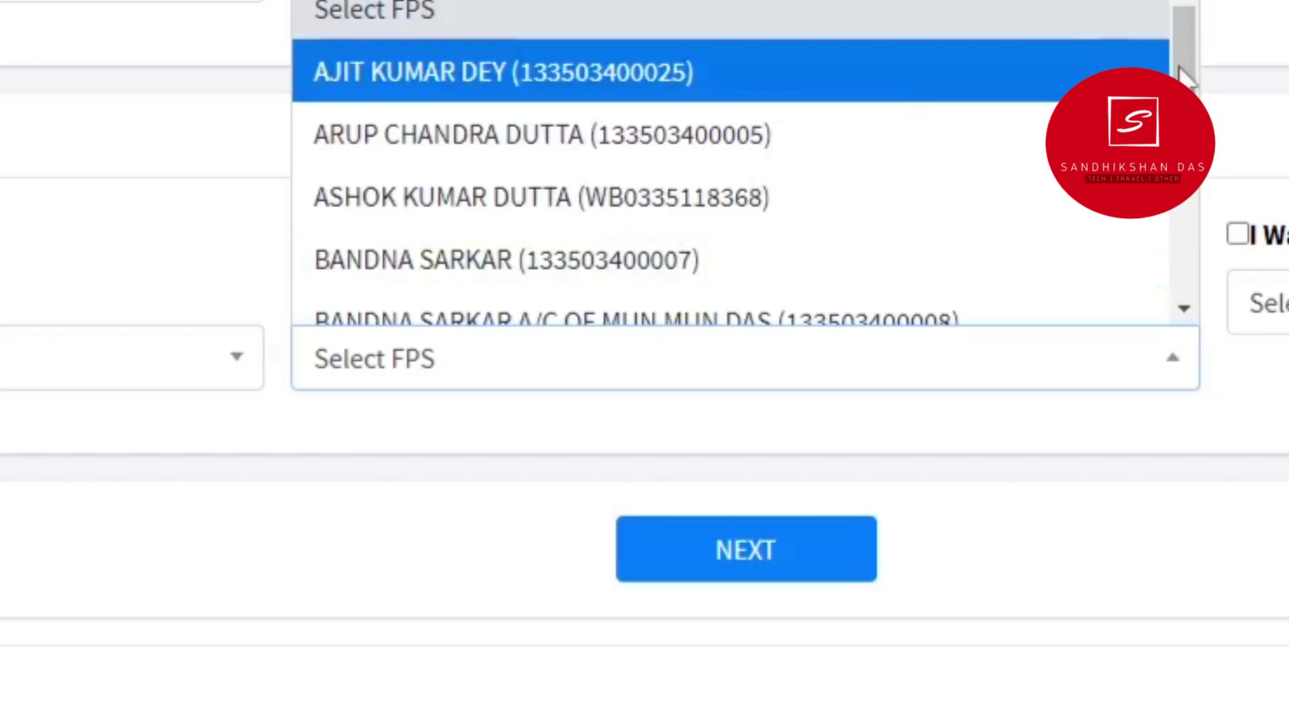
{"action": "scroll", "coordinate": [1186, 77], "scroll_direction": "down", "scroll_amount": 3}
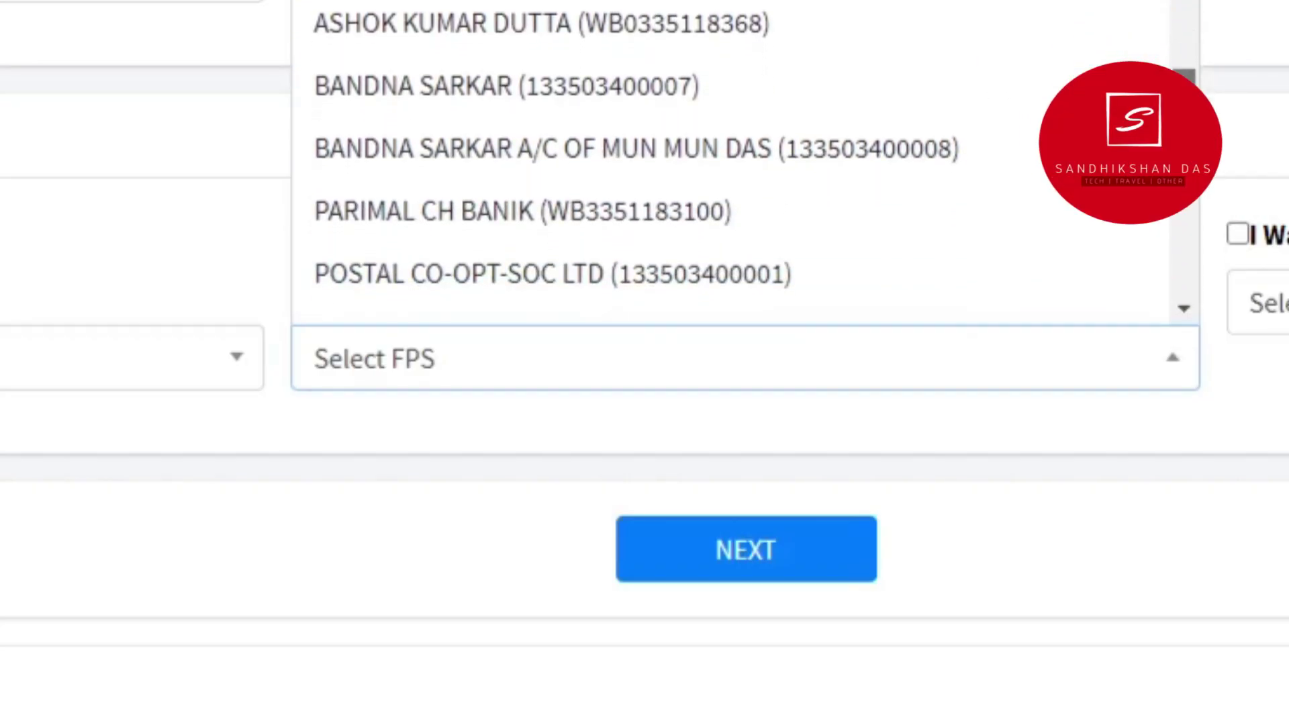
{"action": "scroll", "coordinate": [739, 161], "scroll_direction": "down", "scroll_amount": 3}
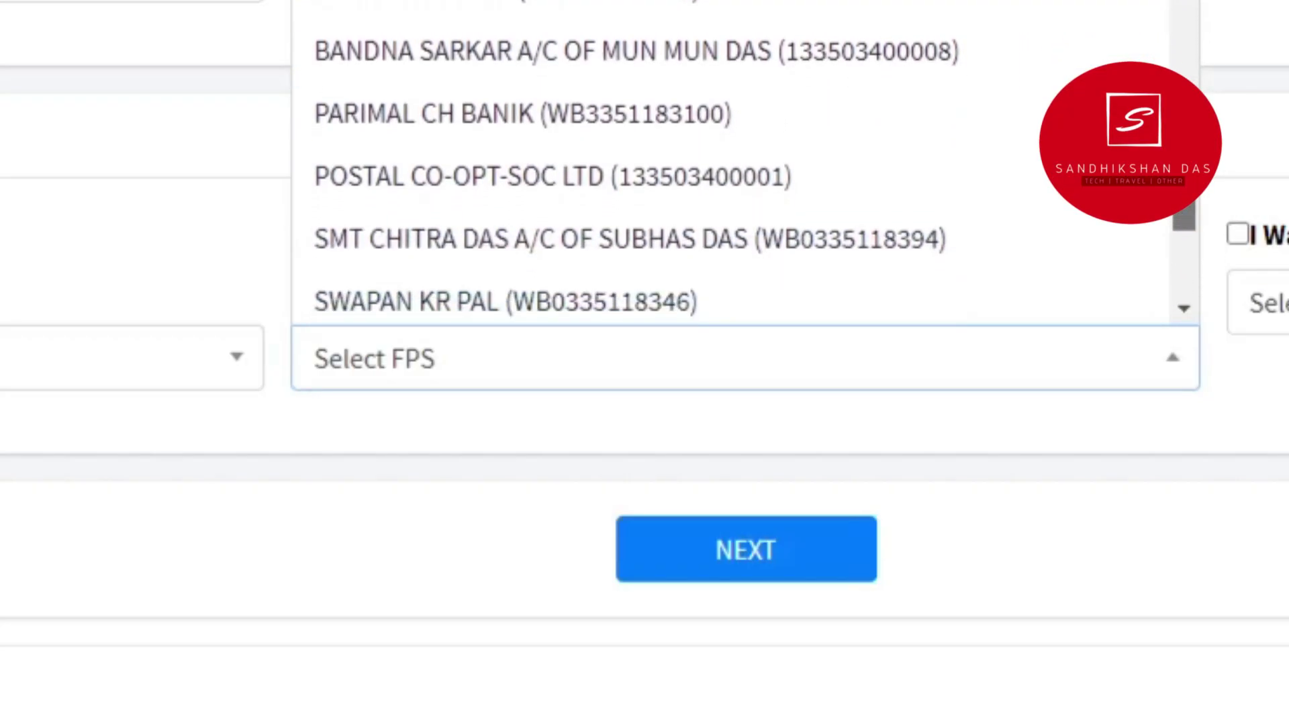
{"action": "scroll", "coordinate": [739, 161], "scroll_direction": "up", "scroll_amount": 1}
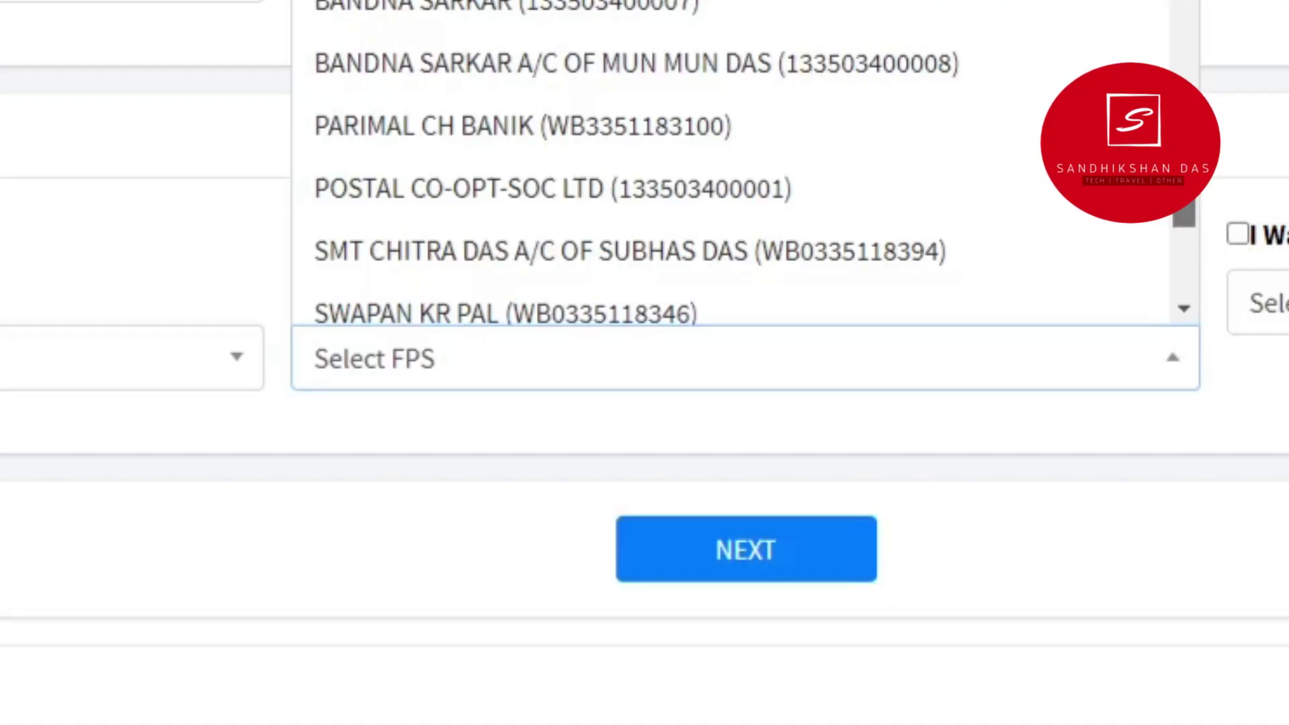
{"action": "scroll", "coordinate": [1185, 209], "scroll_direction": "down", "scroll_amount": 2}
{"action": "left_click_drag", "start_coordinate": [1185, 208], "coordinate": [1178, 259]}
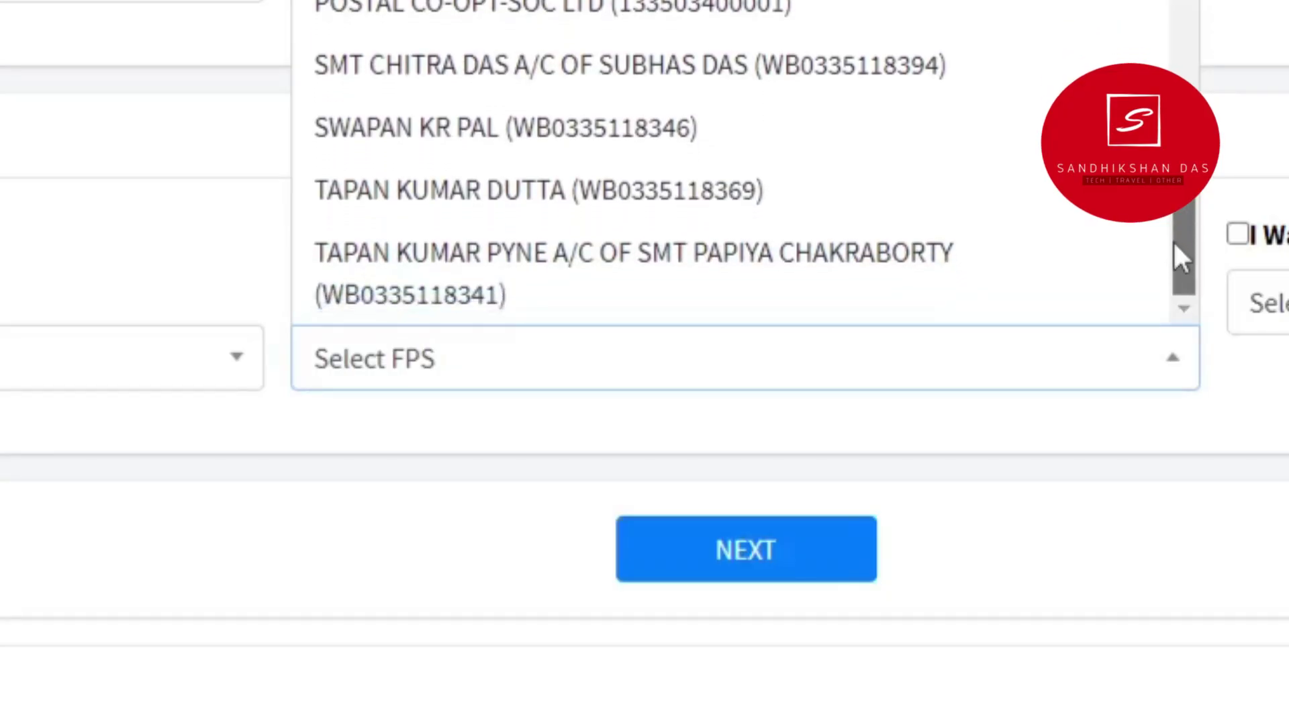
Select the kerosene dealer matching the ration shop via search 'band', then continue.
{"action": "left_click", "coordinate": [1237, 233]}
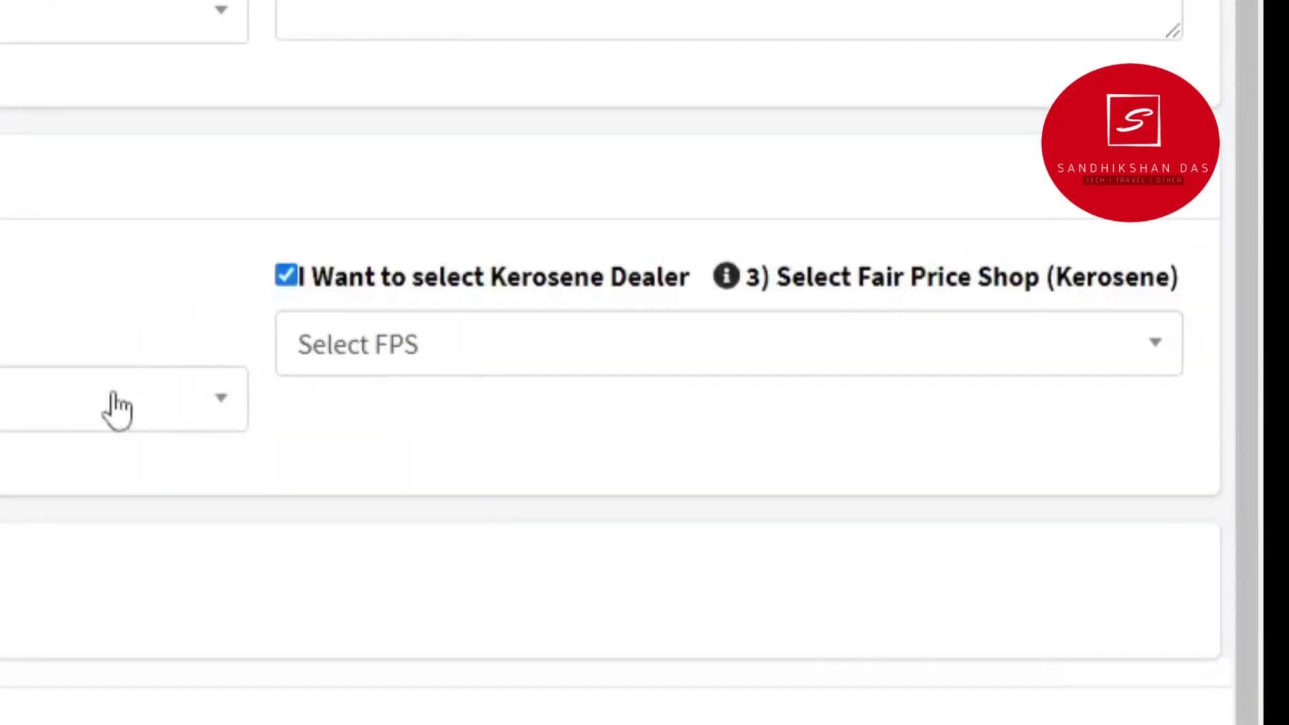
{"action": "left_click", "coordinate": [91, 408]}
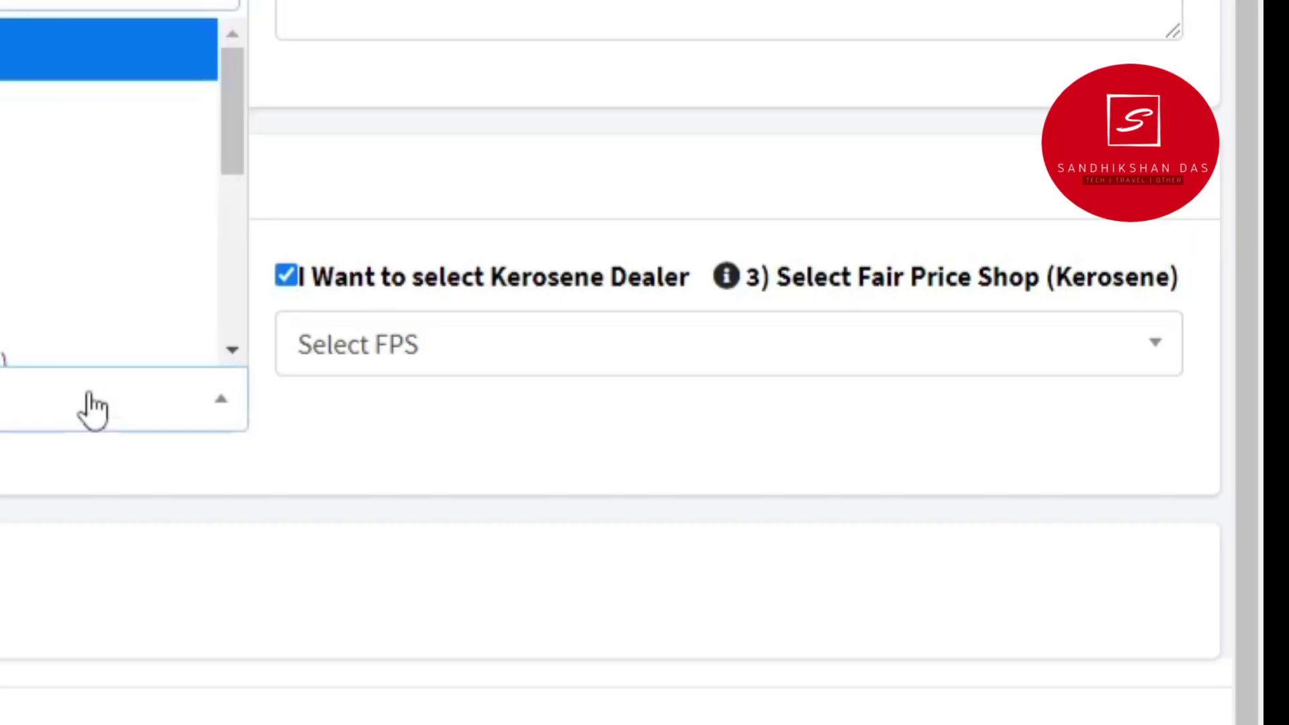
{"action": "left_click", "coordinate": [401, 356]}
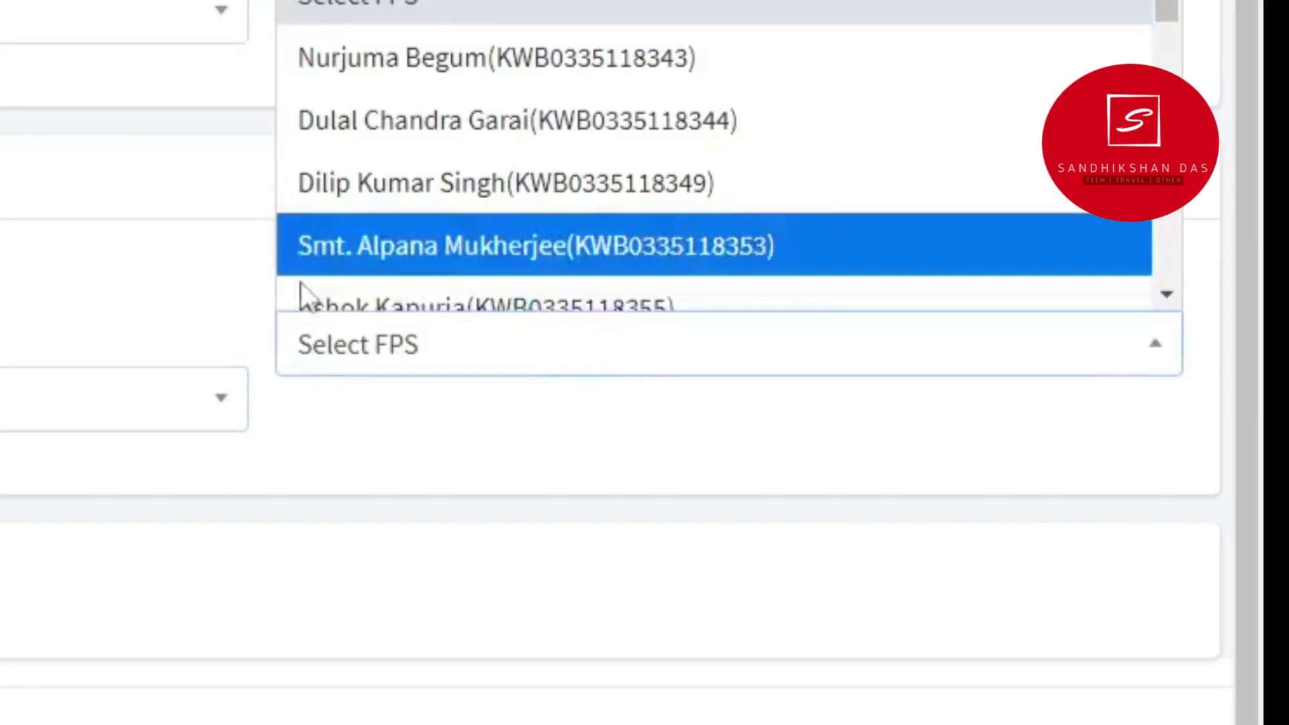
{"action": "scroll", "coordinate": [503, 205], "scroll_direction": "down", "scroll_amount": 5}
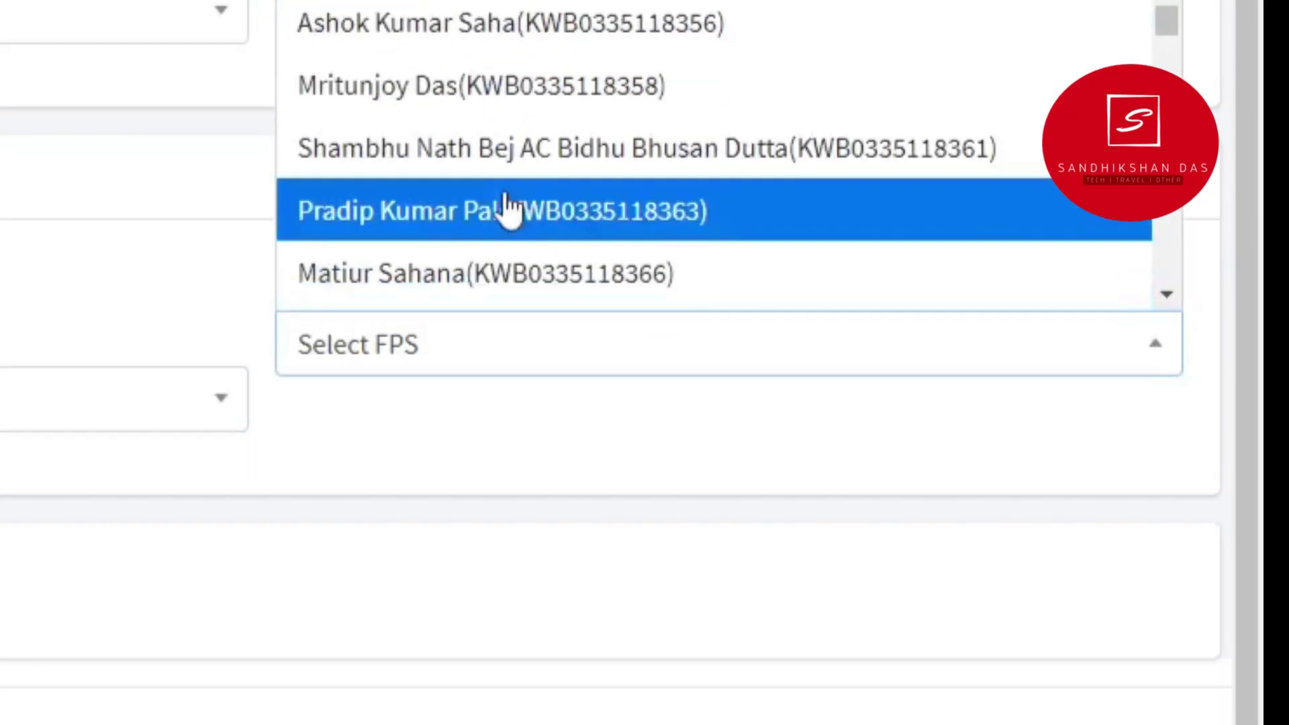
{"action": "scroll", "coordinate": [507, 207], "scroll_direction": "down", "scroll_amount": 3}
{"action": "type", "text": "band"}
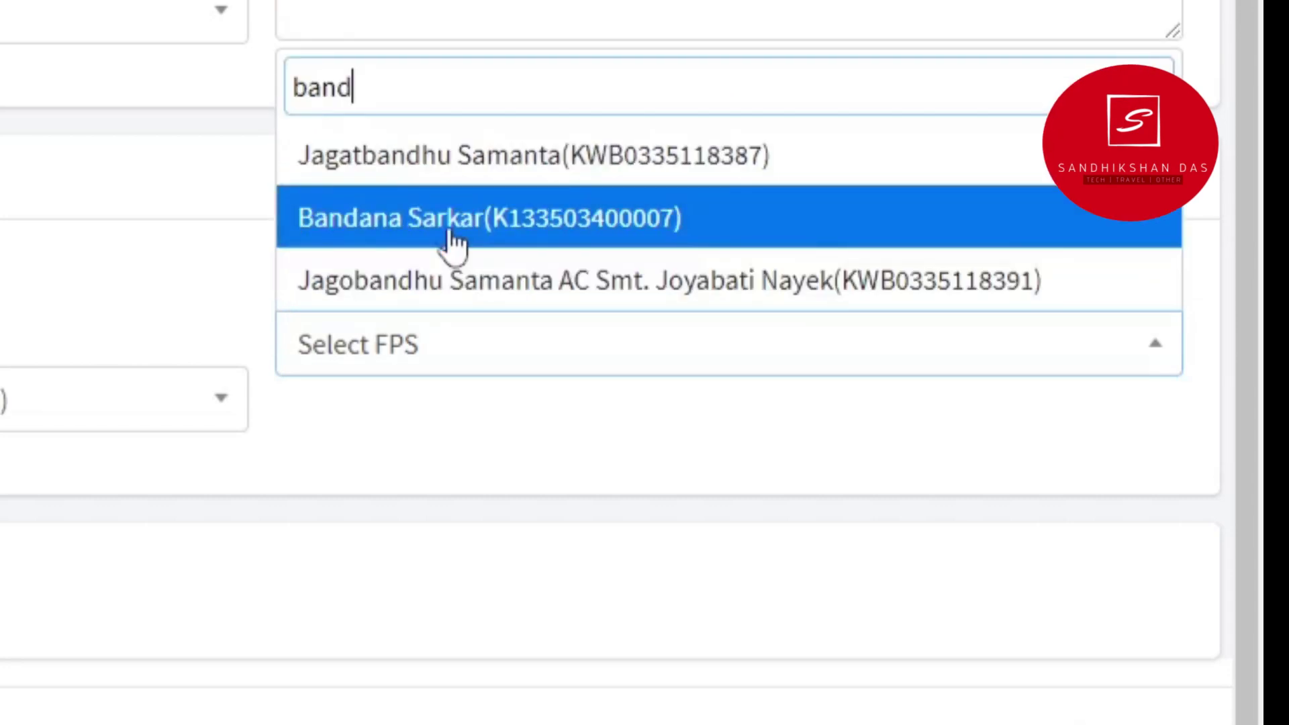
{"action": "left_click", "coordinate": [449, 235]}
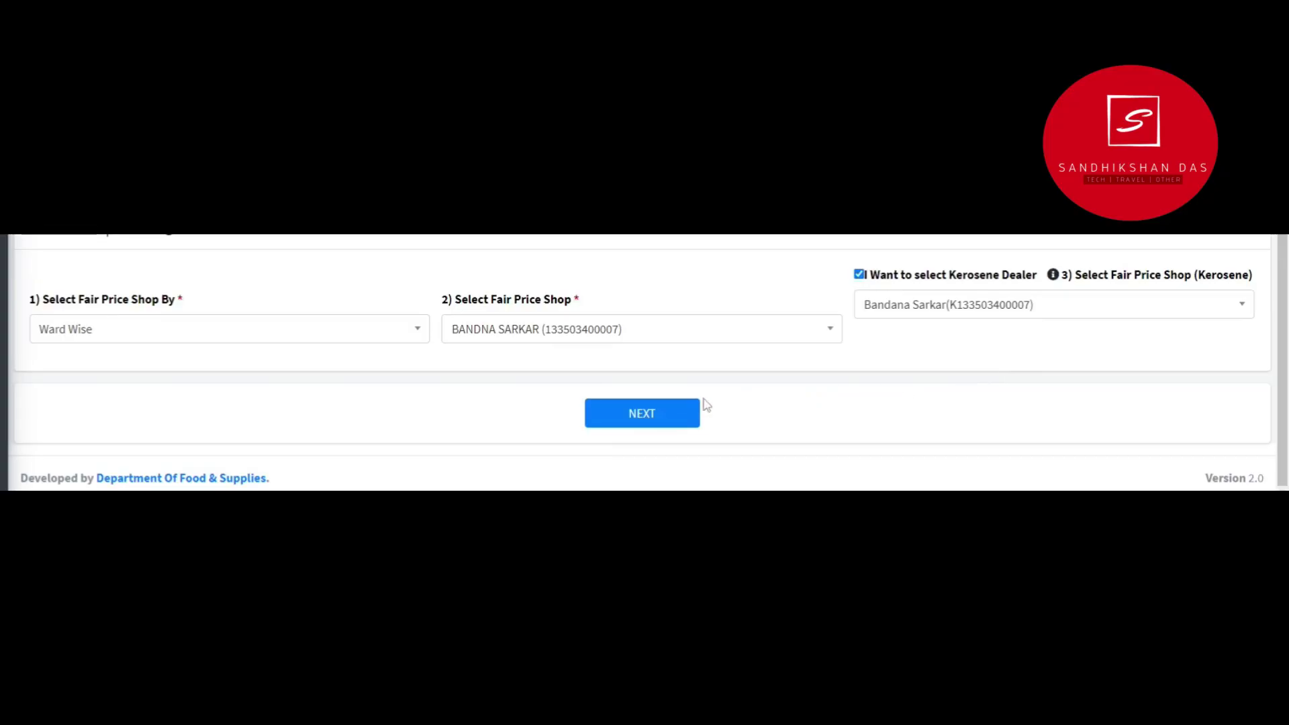
{"action": "left_click", "coordinate": [680, 415]}
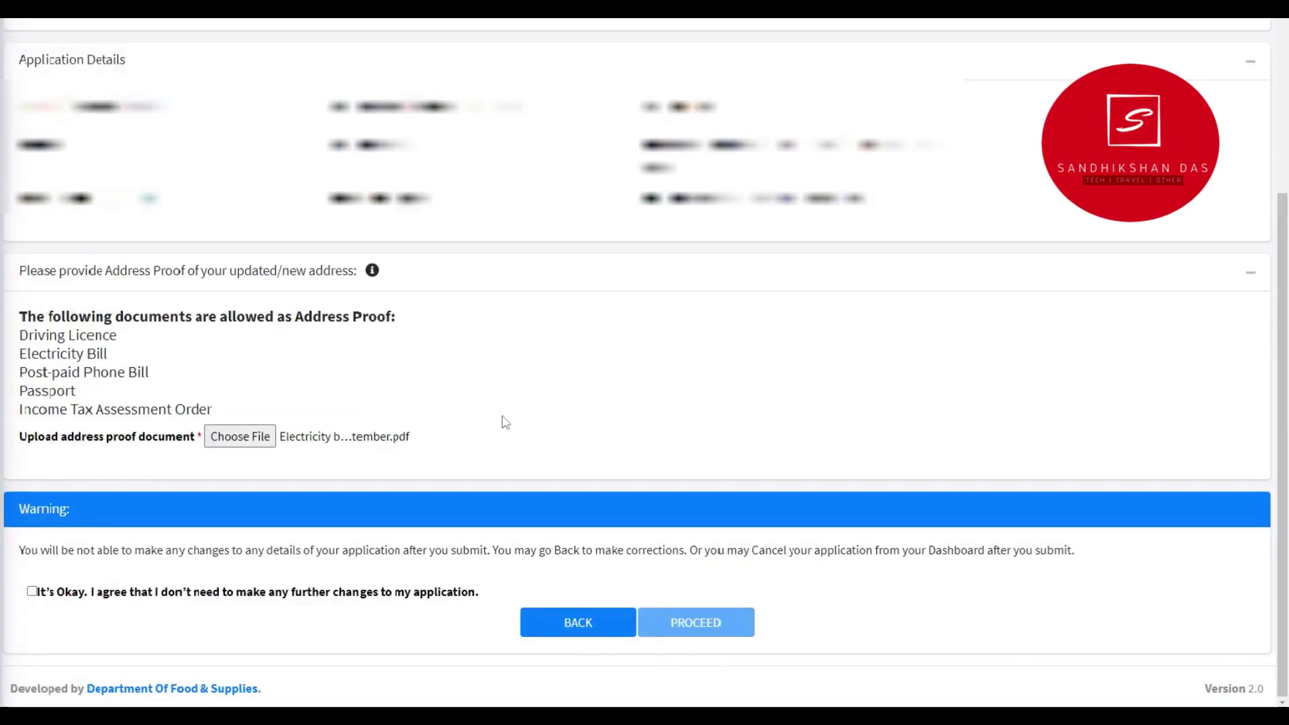
Tick 'It's Okay, I agree' to confirm no further changes.
{"action": "left_click", "coordinate": [32, 592]}
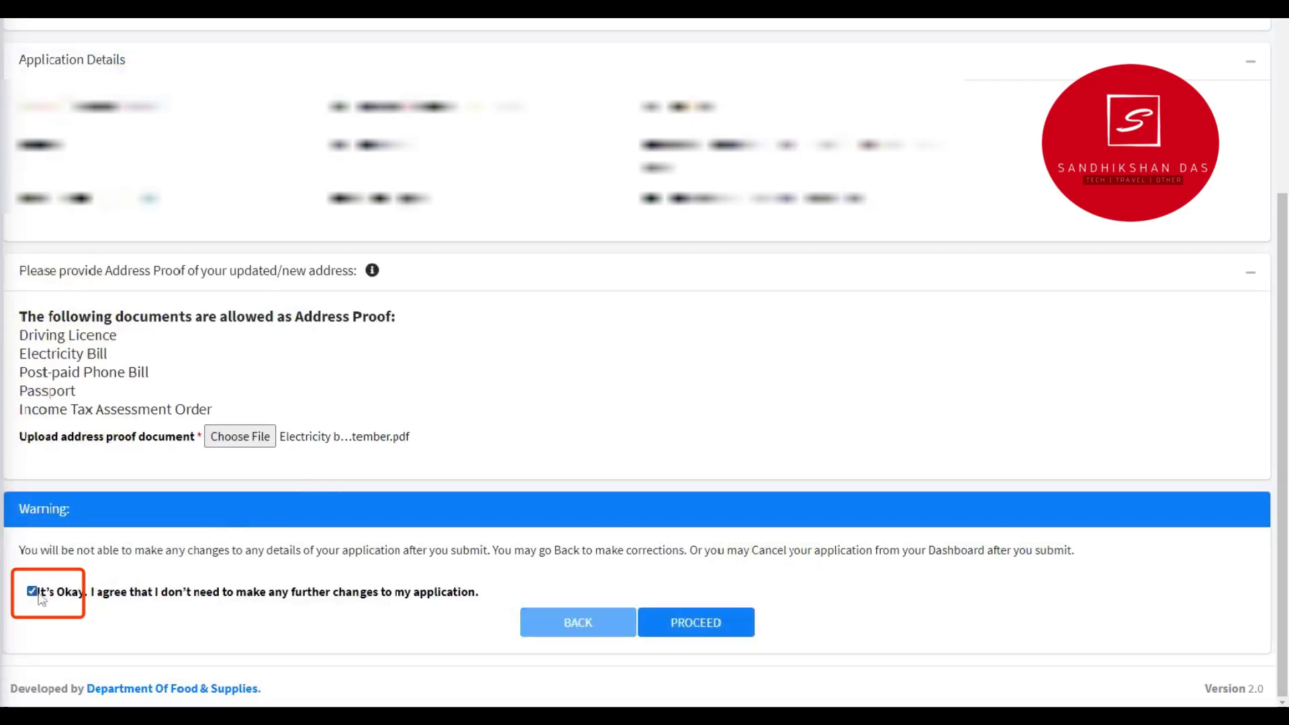
Certify the application details are true and submit it with the OTP.
{"action": "left_click", "coordinate": [729, 631]}
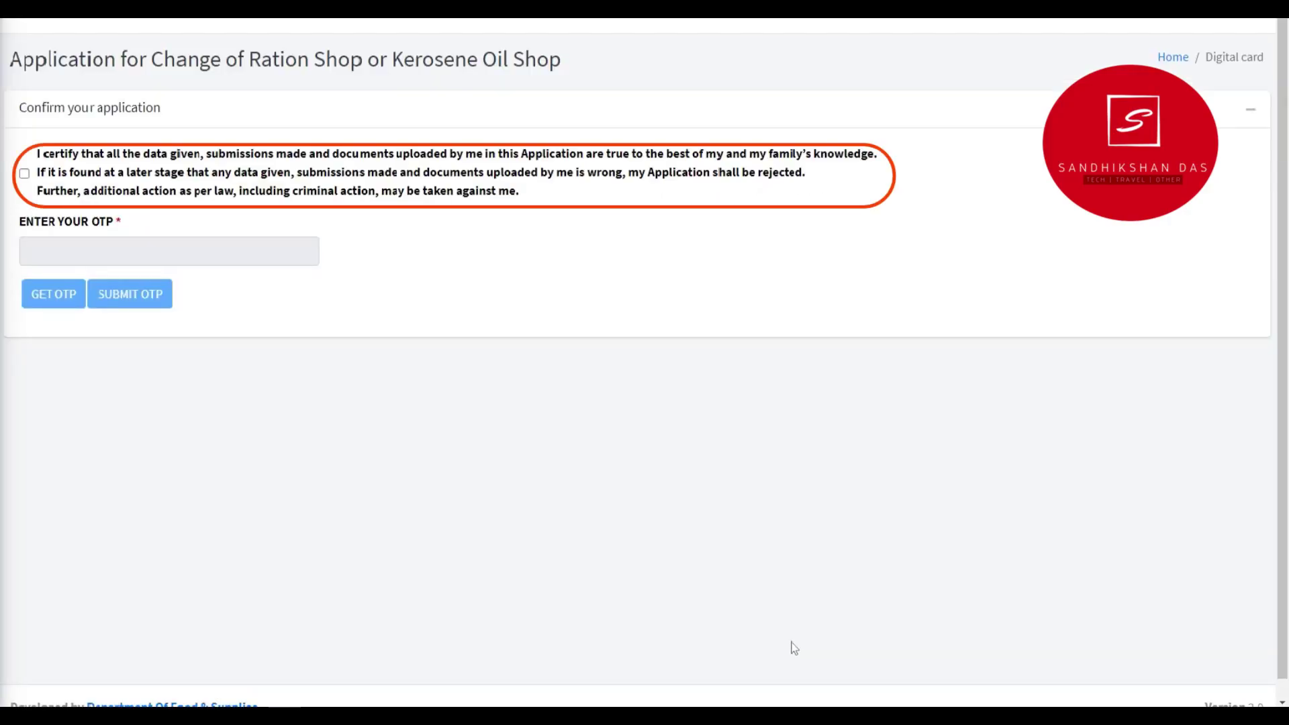
{"action": "left_click", "coordinate": [25, 174]}
{"action": "left_click", "coordinate": [58, 294]}
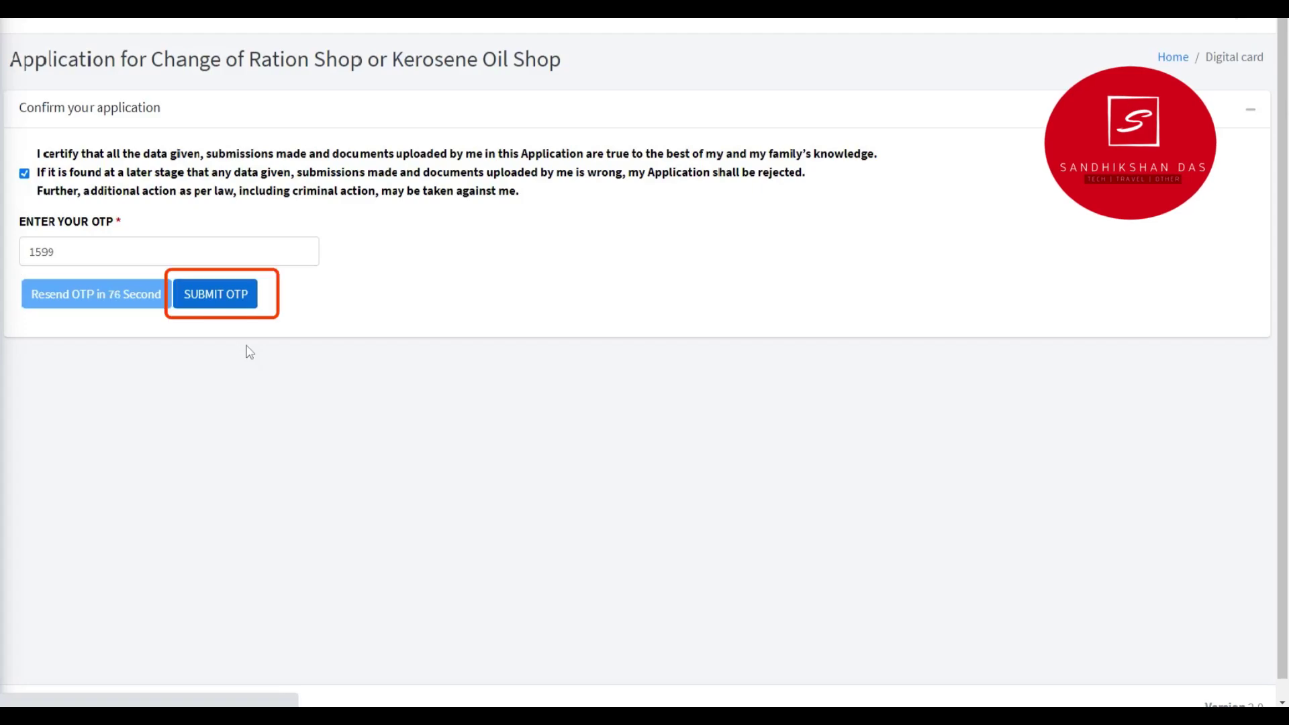
{"action": "key", "text": "Return"}
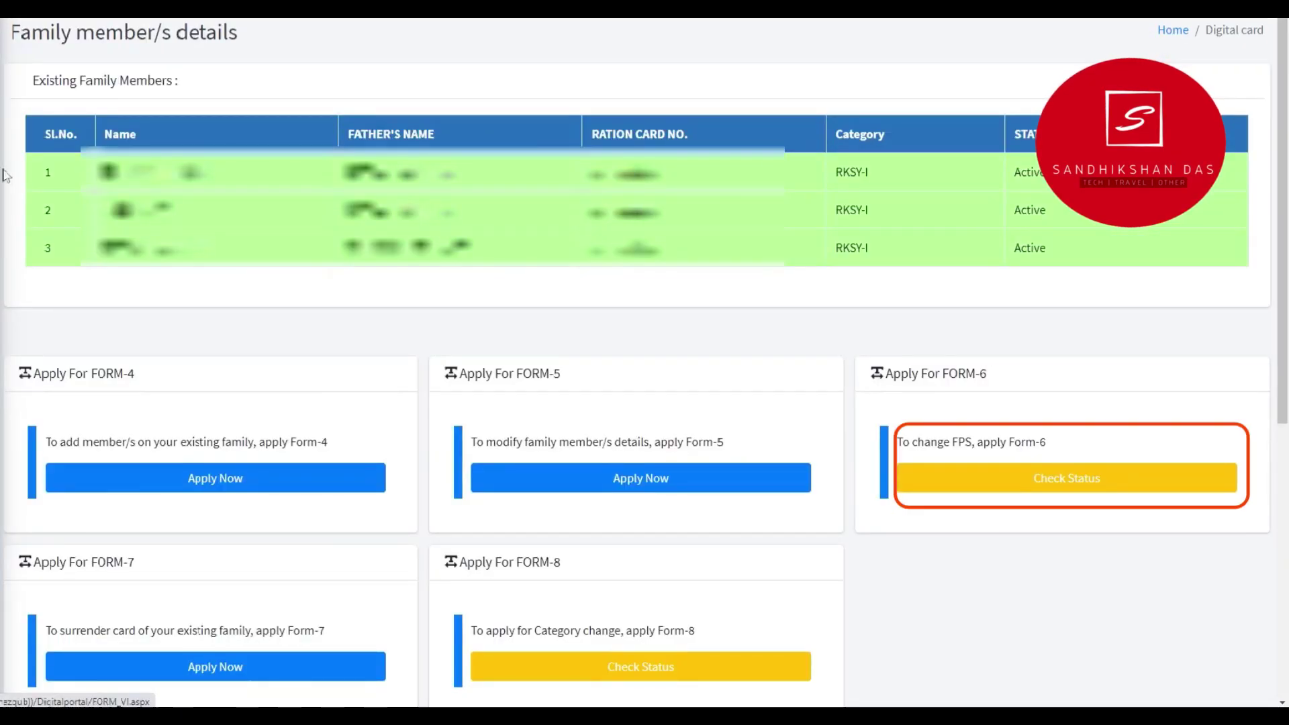
Check the Form-6 status showing Form-VI submitted and approval pending with the Inspector.
{"action": "left_click", "coordinate": [1088, 484]}
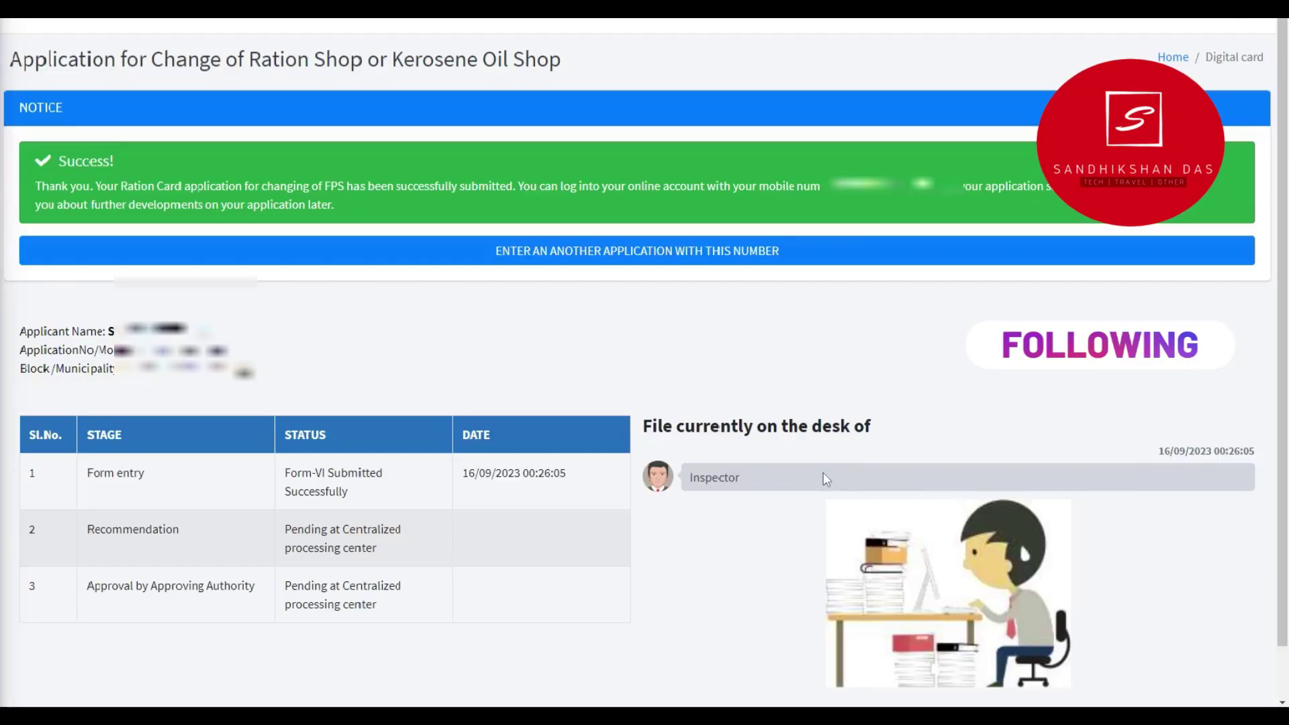
{"action": "scroll", "coordinate": [825, 478], "scroll_direction": "down", "scroll_amount": 1}
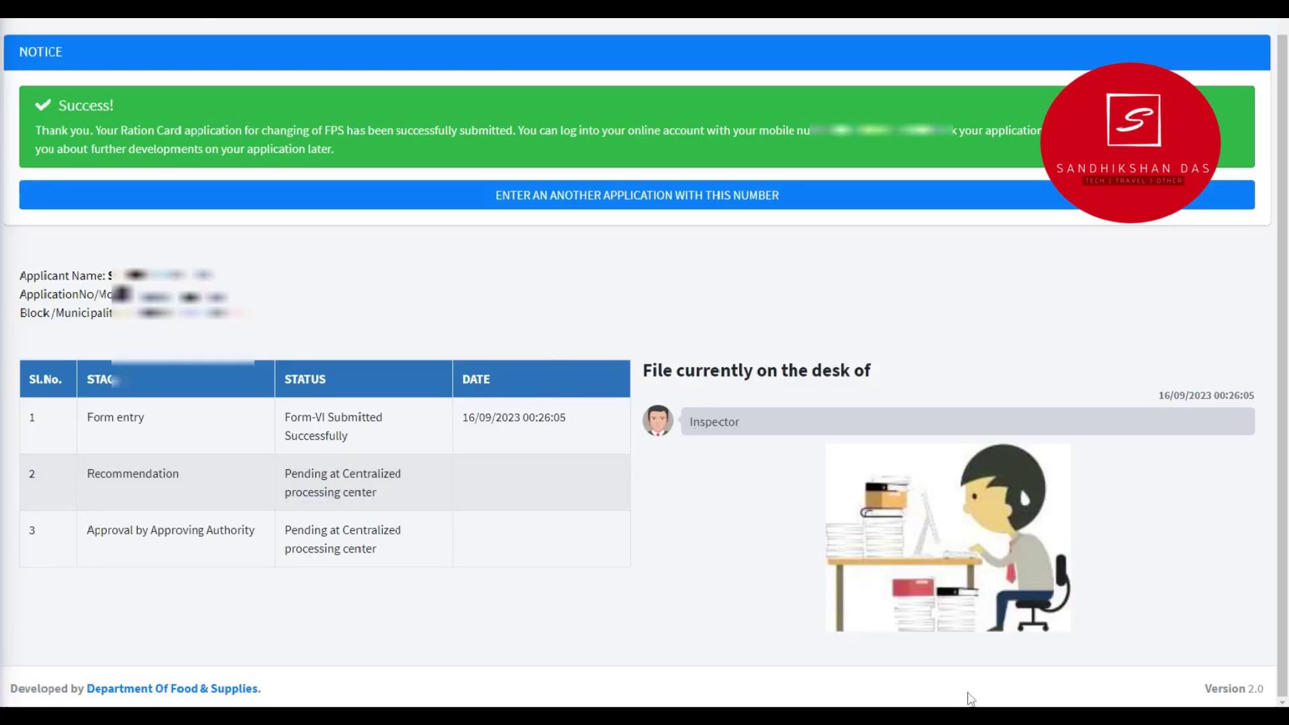
{"action": "mouse_move", "coordinate": [905, 716]}
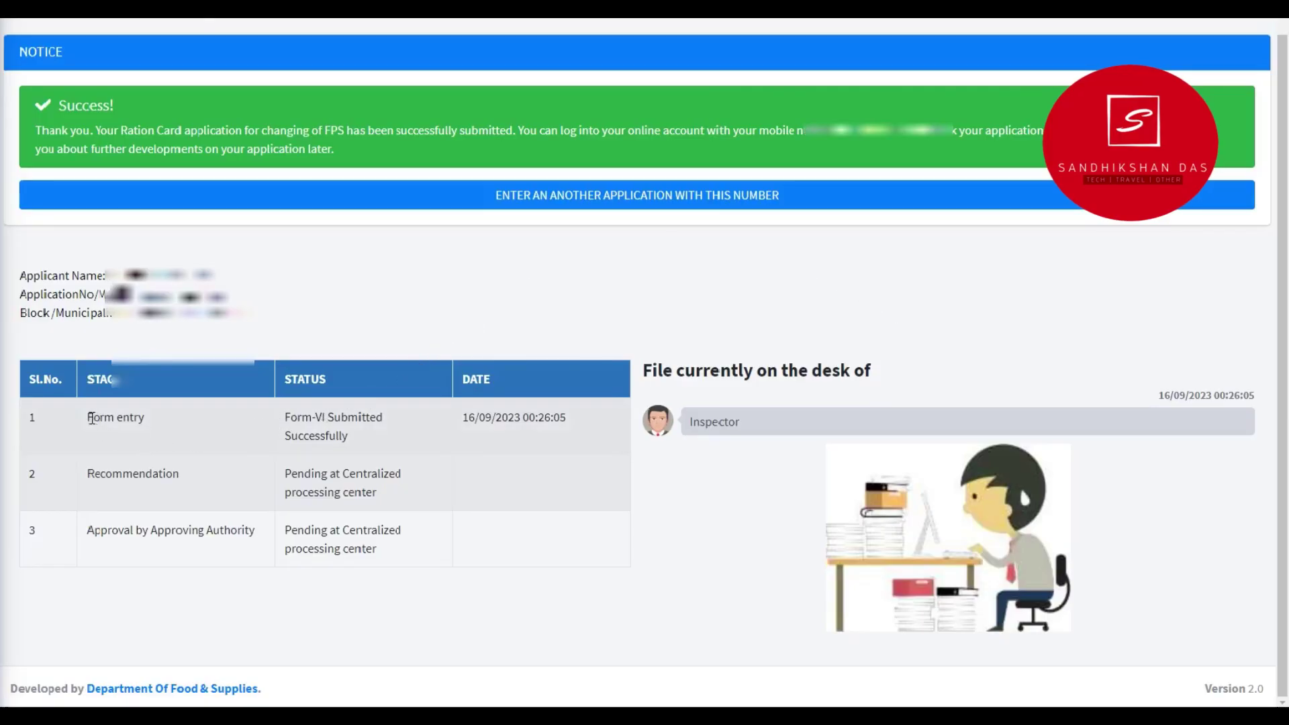
{"action": "left_click_drag", "start_coordinate": [88, 417], "coordinate": [155, 421]}
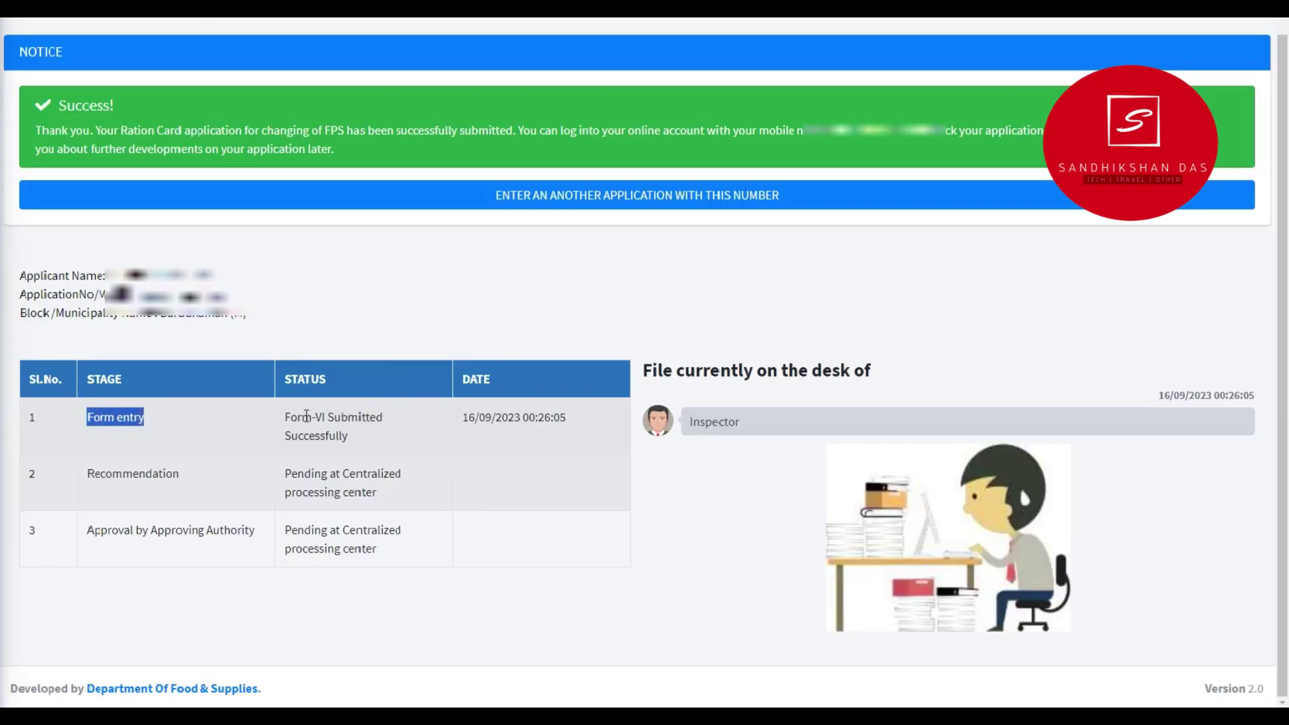
{"action": "left_click_drag", "start_coordinate": [300, 416], "coordinate": [376, 445]}
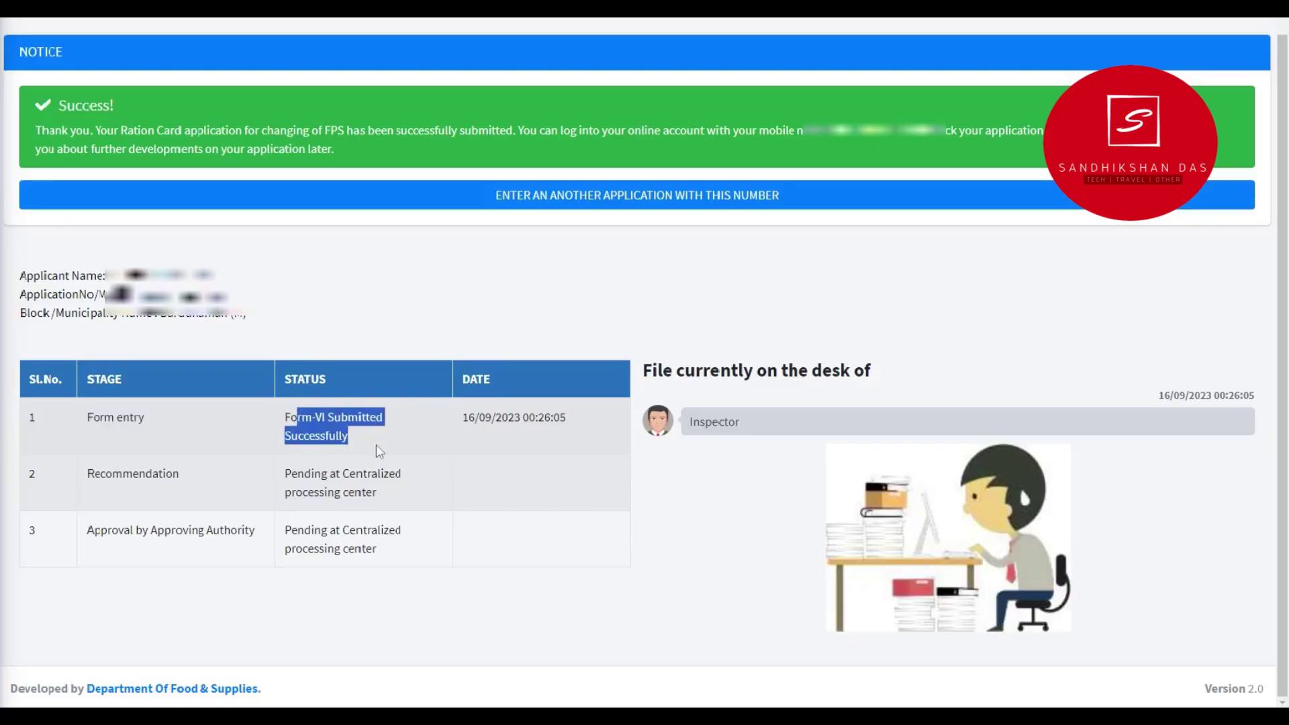
{"action": "left_click", "coordinate": [434, 433]}
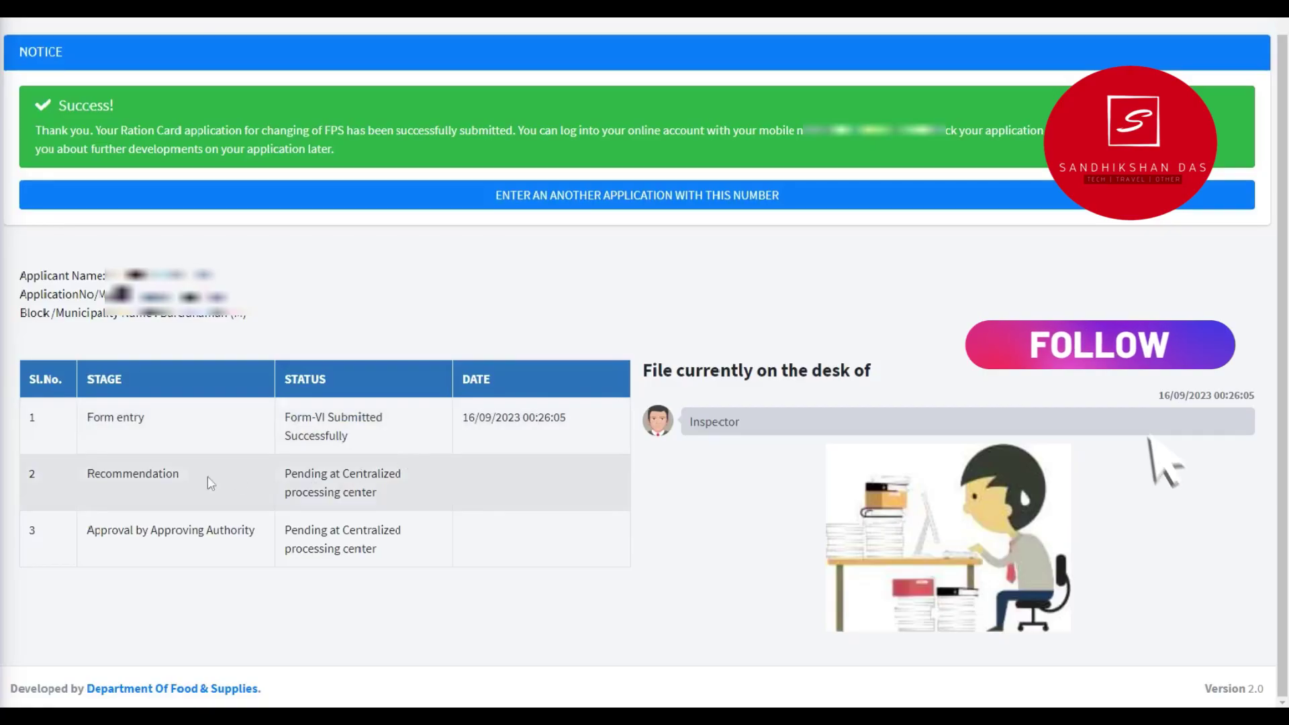
{"action": "left_click_drag", "start_coordinate": [105, 474], "coordinate": [380, 492]}
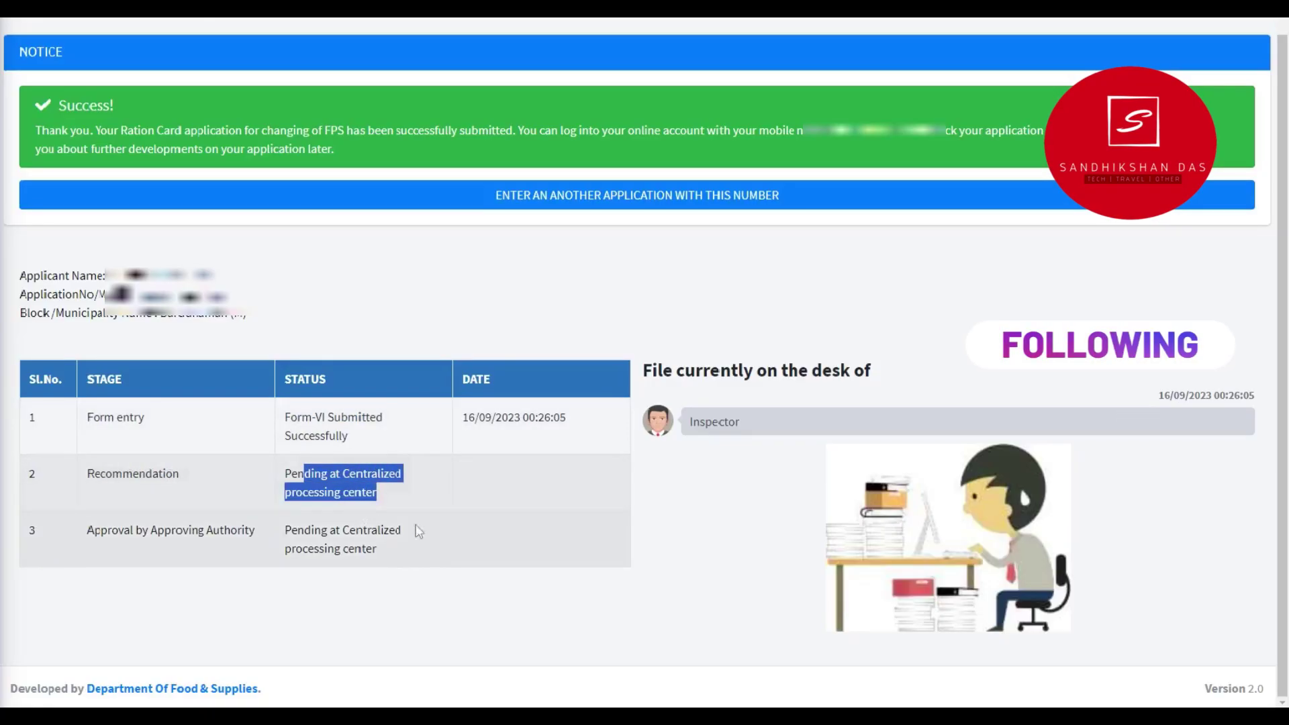